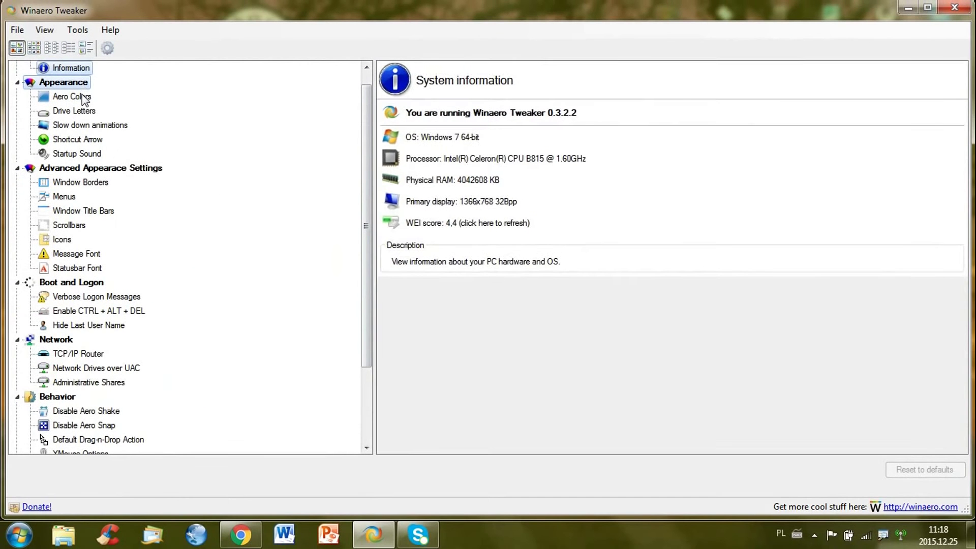
- In the Aero Colors appearance settings, change the Primary Color to the bright blue basic color and save the current colors
left_click(64, 82)
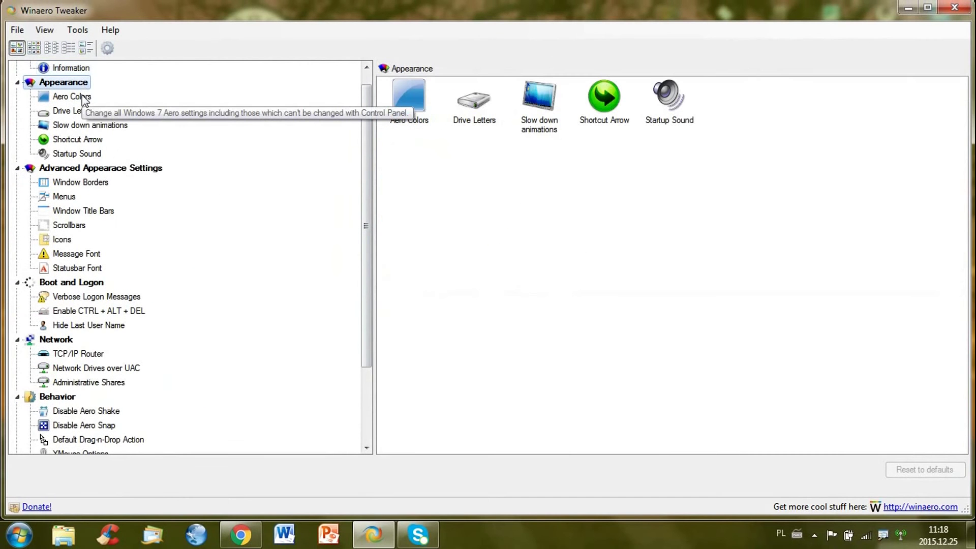
left_click(411, 108)
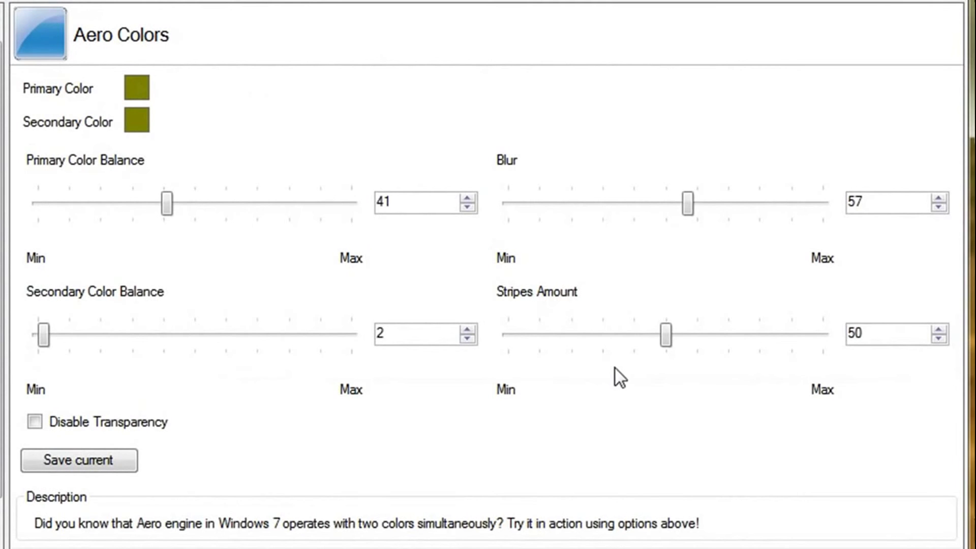
mouse_move(615, 369)
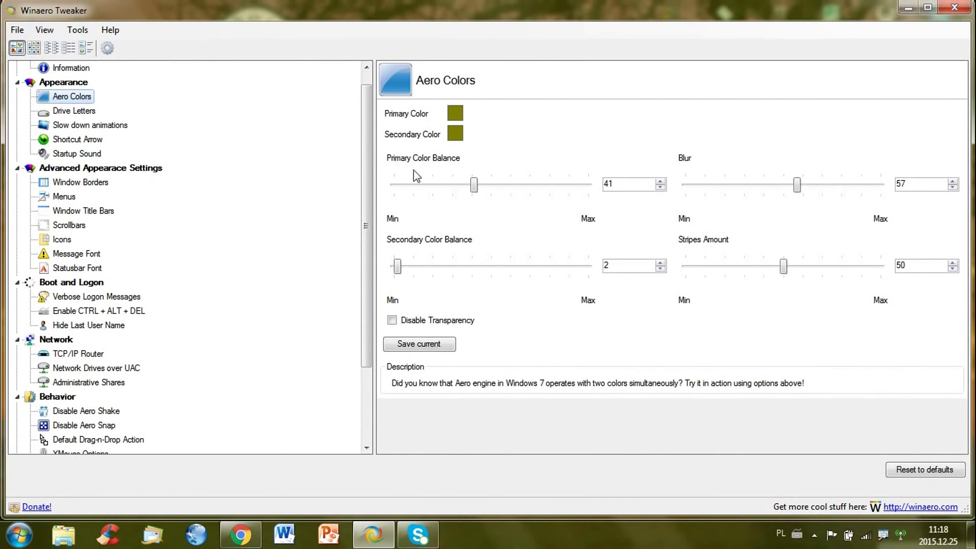
left_click(455, 133)
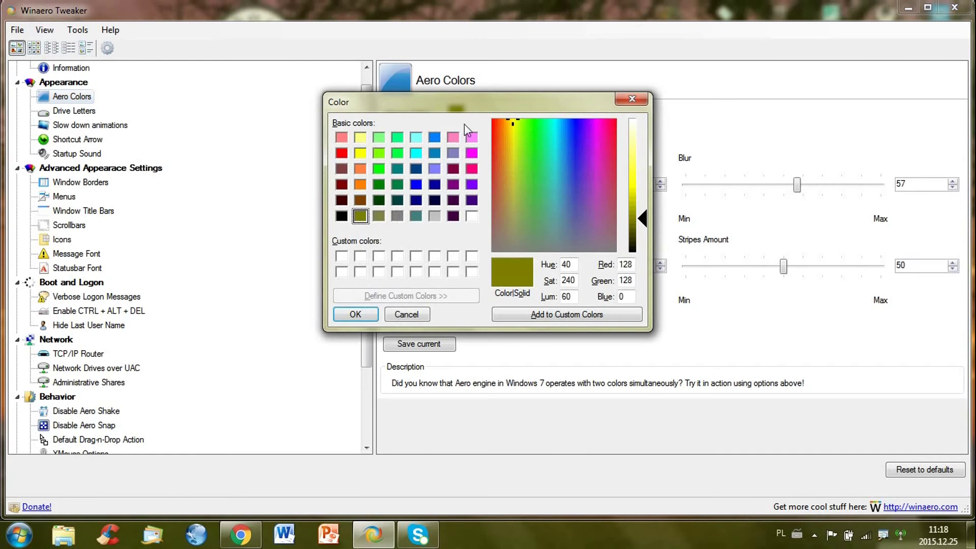
left_click(472, 153)
left_click(452, 153)
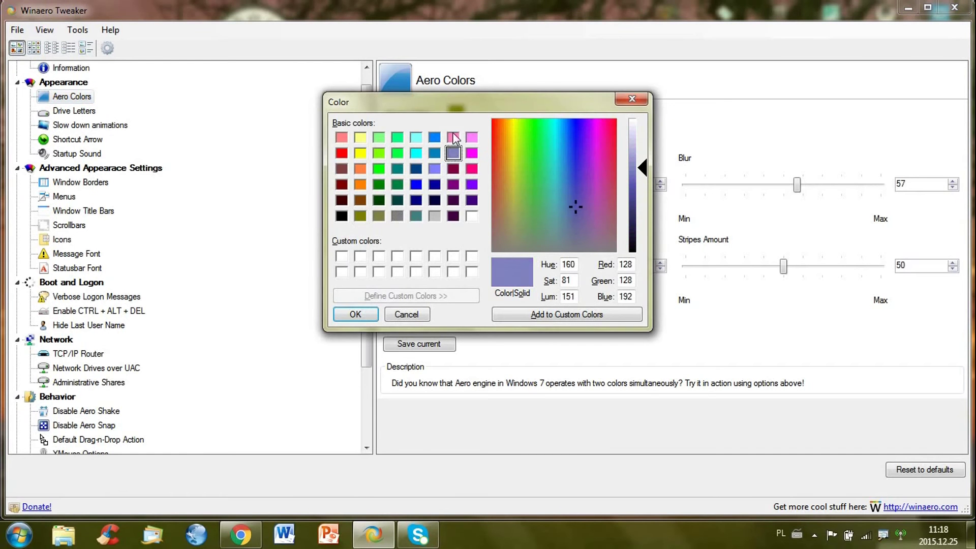
left_click(453, 137)
left_click(434, 138)
left_click(355, 313)
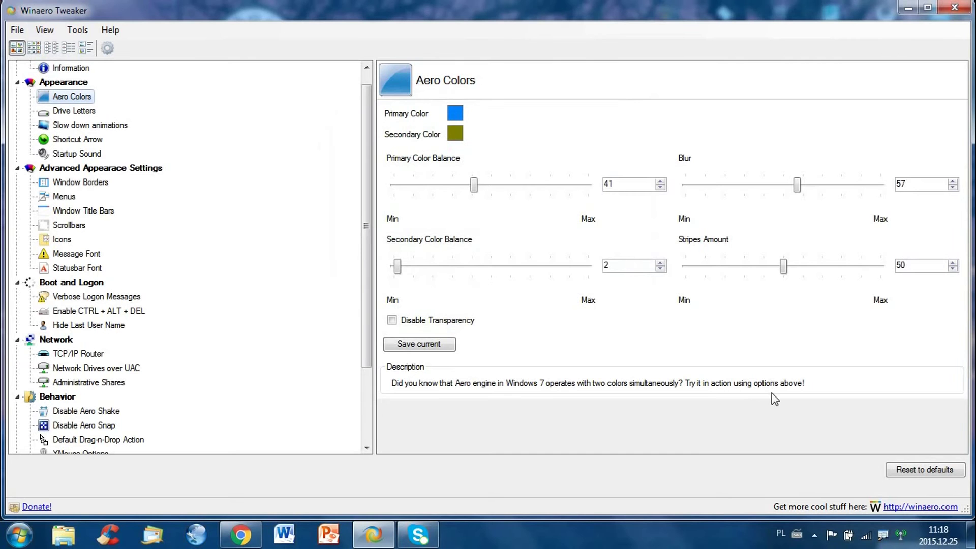
left_click(420, 341)
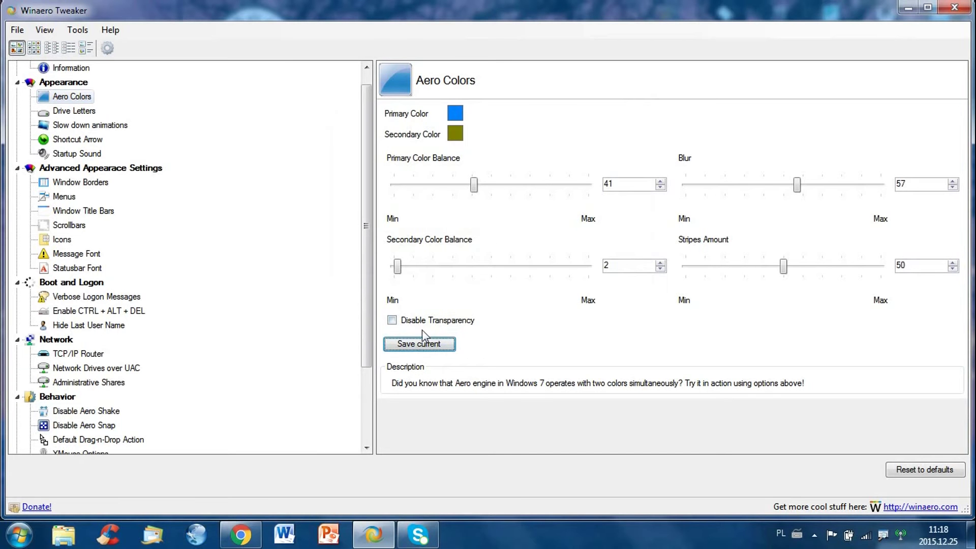
- Try enabling the Appearance tweak that slows down window animations while the Shift key is held
left_click(75, 109)
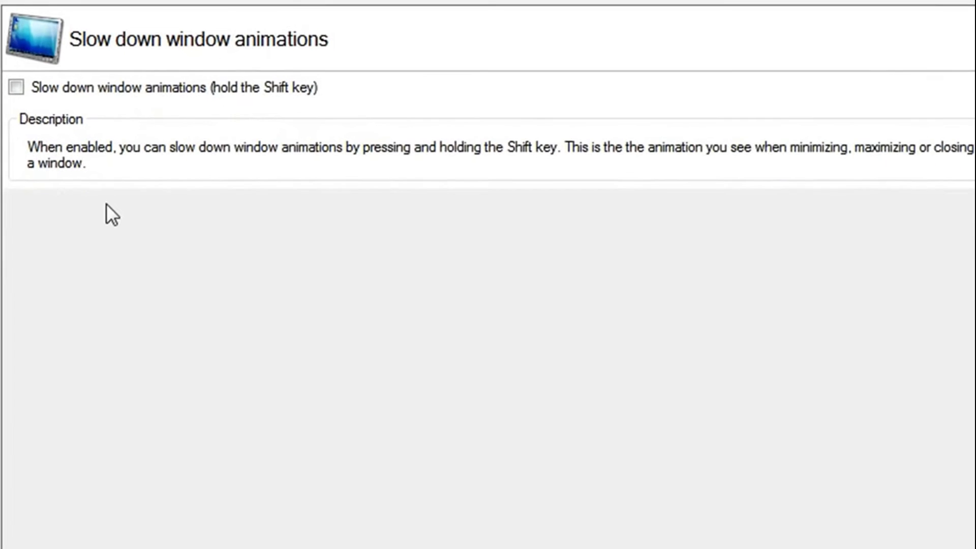
left_click(50, 86)
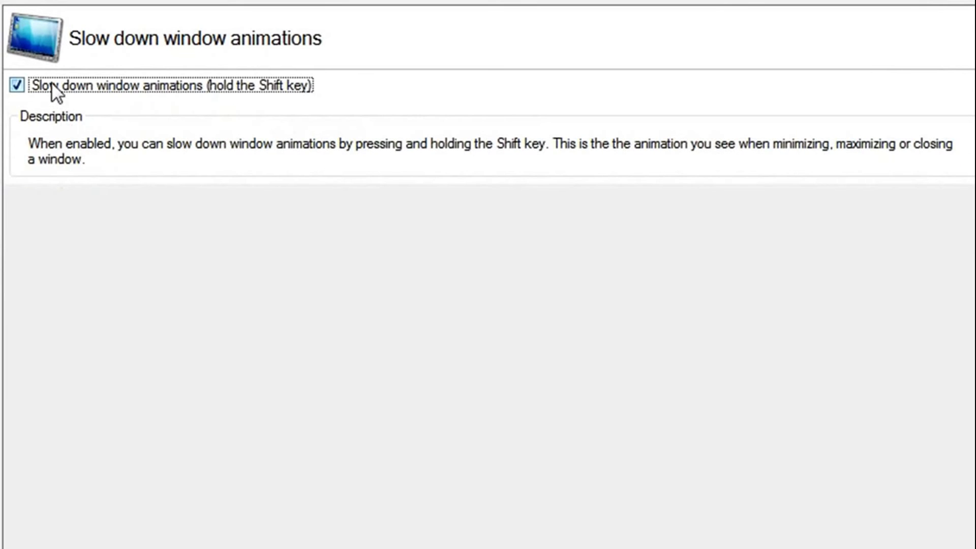
left_click(51, 84)
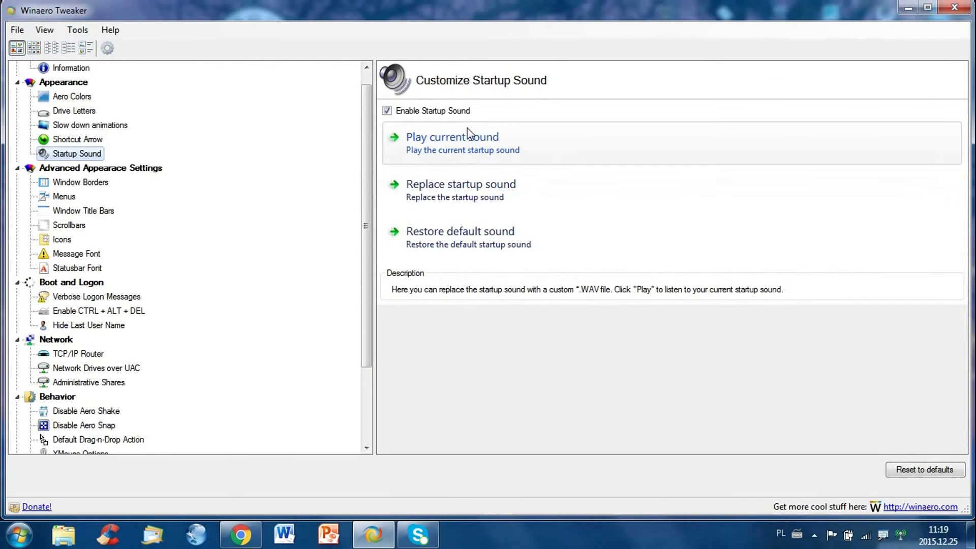
- Try the Enable Startup Sound option off and on, and play the current startup sound
left_click(422, 108)
left_click(422, 108)
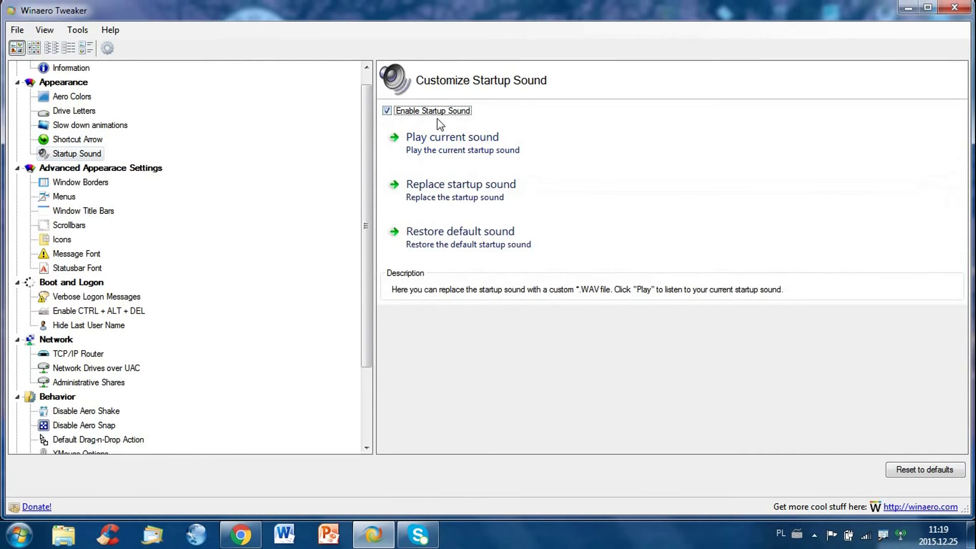
left_click(501, 151)
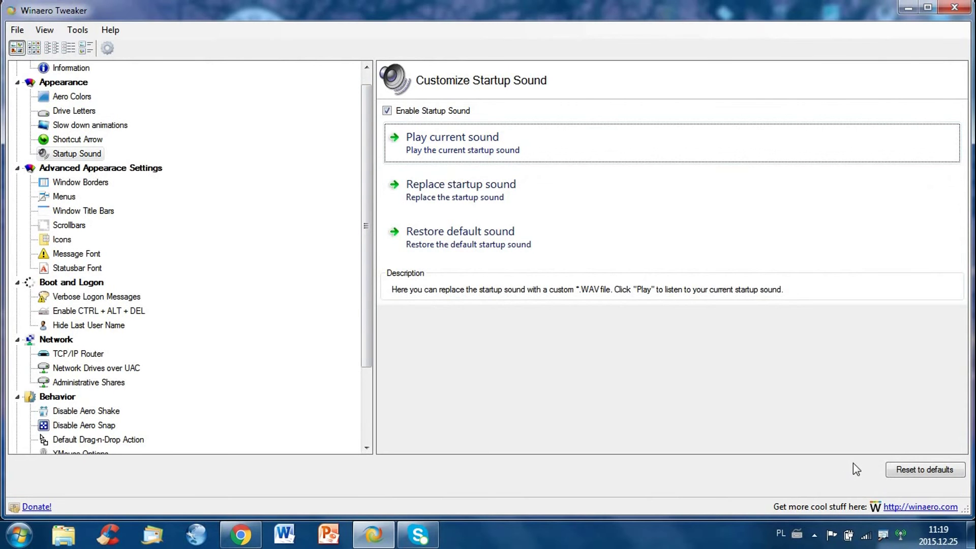
- In the Window Borders page of the advanced appearance settings, set the border width to 5
left_click(50, 168)
left_click(50, 169)
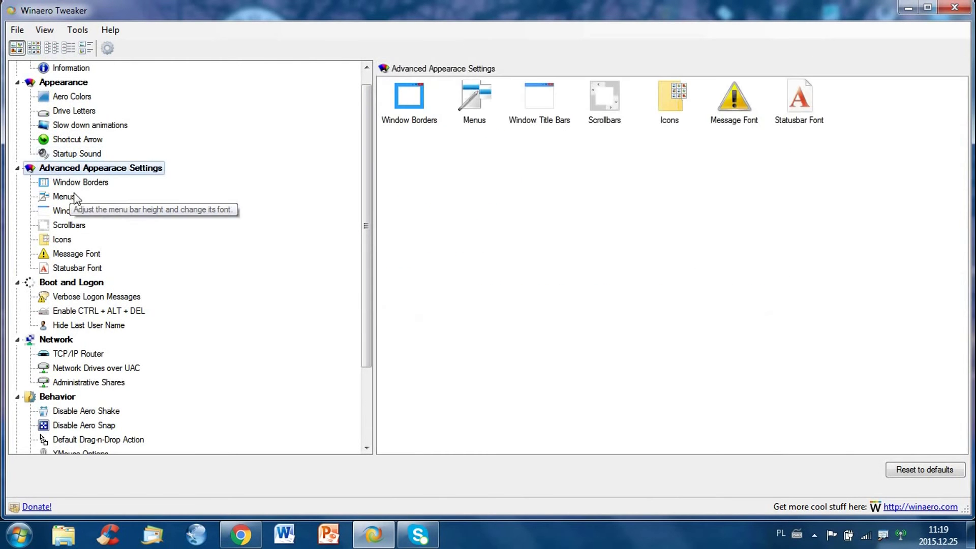
left_click(75, 187)
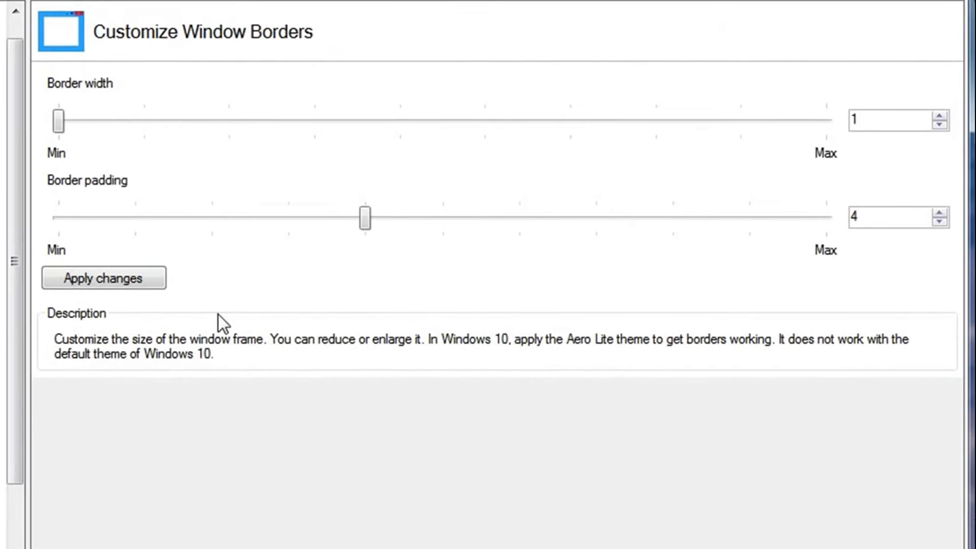
left_click(588, 198)
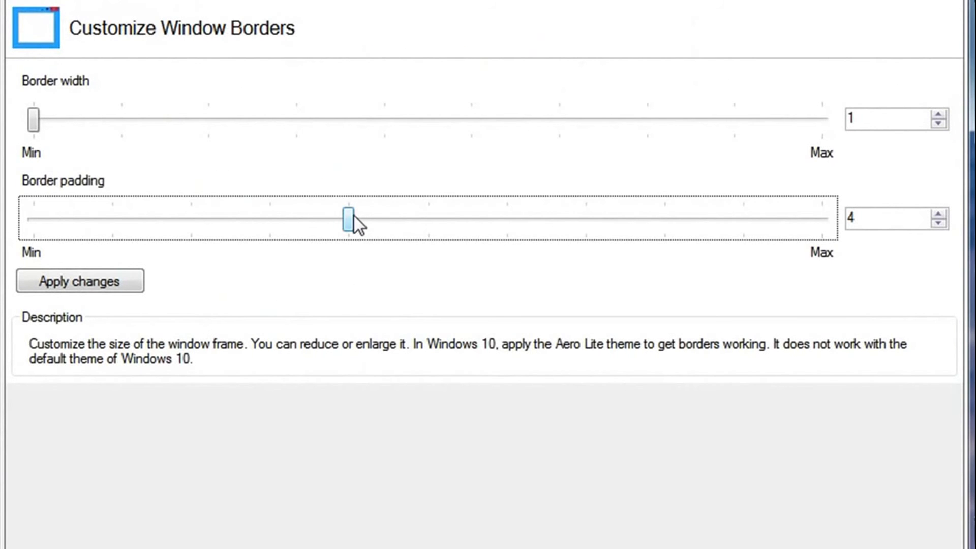
left_click(671, 115)
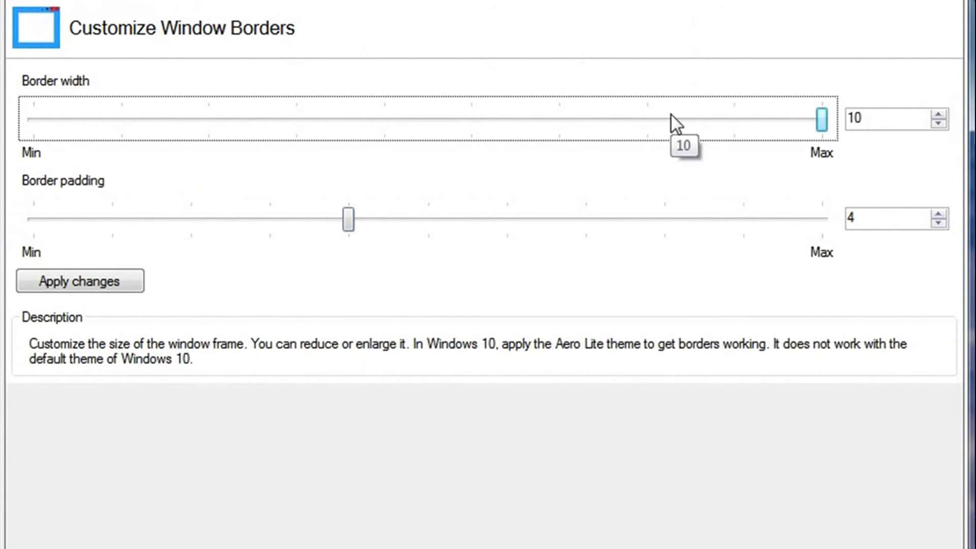
left_click(428, 126)
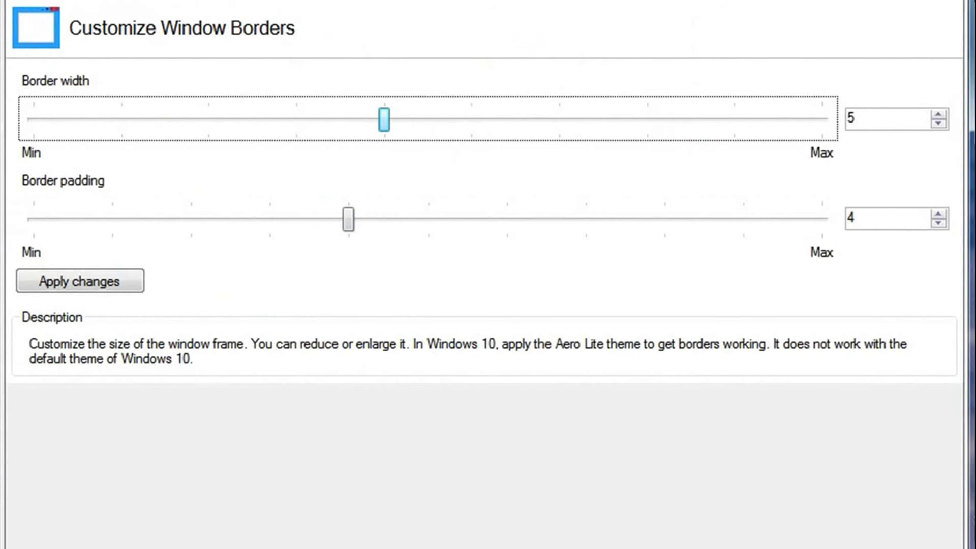
- View the Icons, Message Font and Statusbar Font pages of the advanced appearance settings
left_click(648, 547)
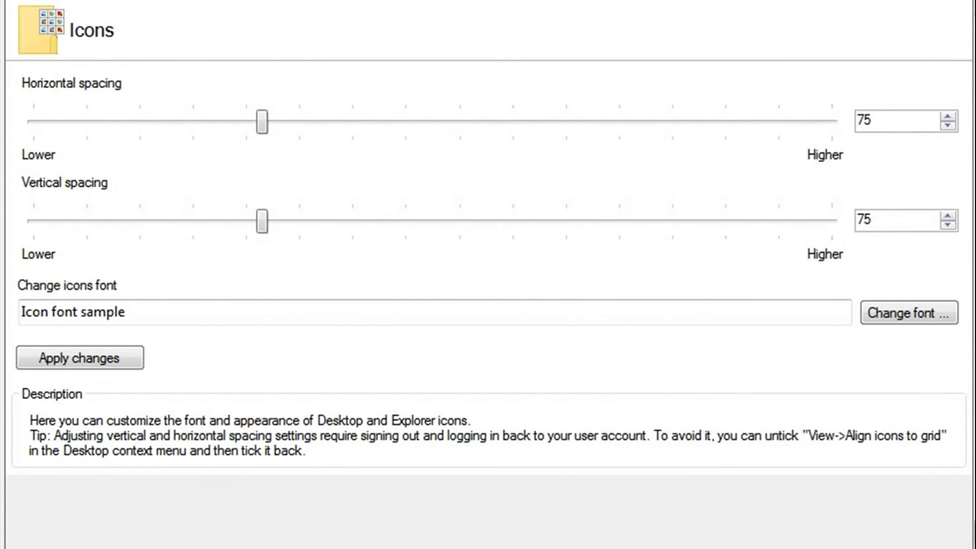
left_click(218, 322)
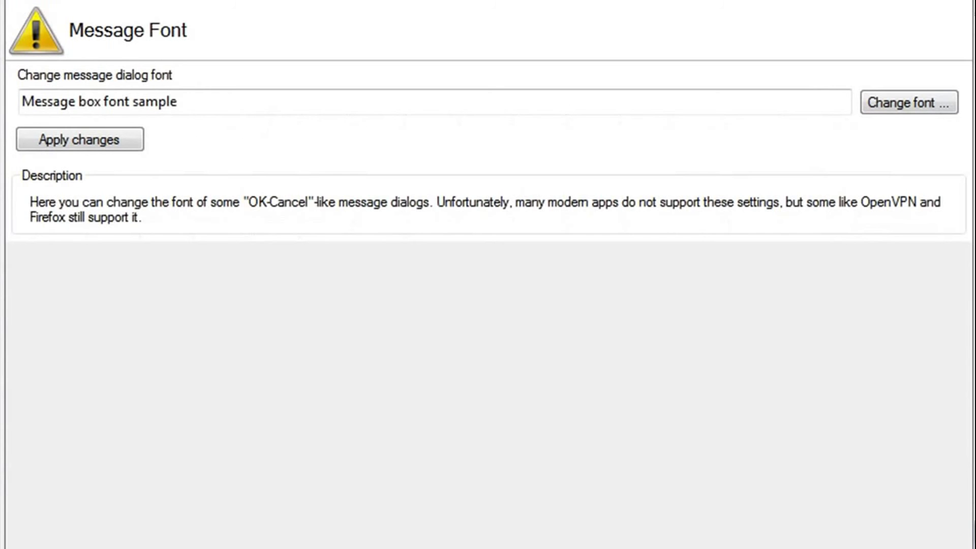
left_click(176, 108)
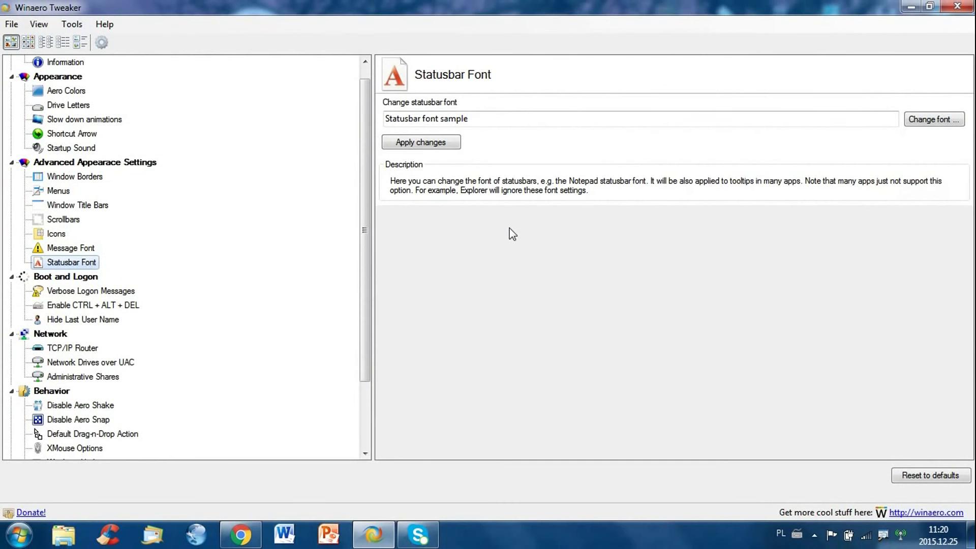
- Try enabling verbose logon messages and the CTRL + ALT + DEL logon requirement in the Boot and Logon settings
left_click(85, 280)
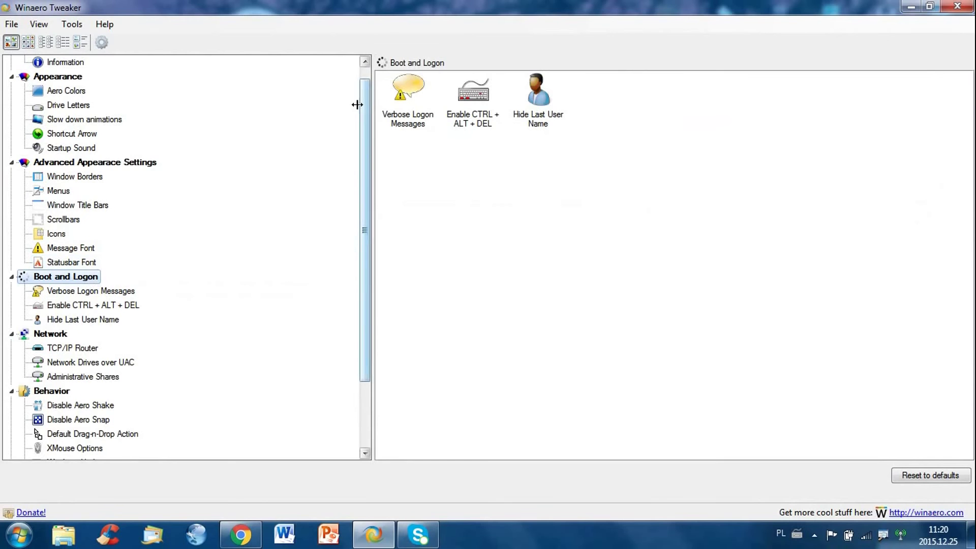
left_click(402, 92)
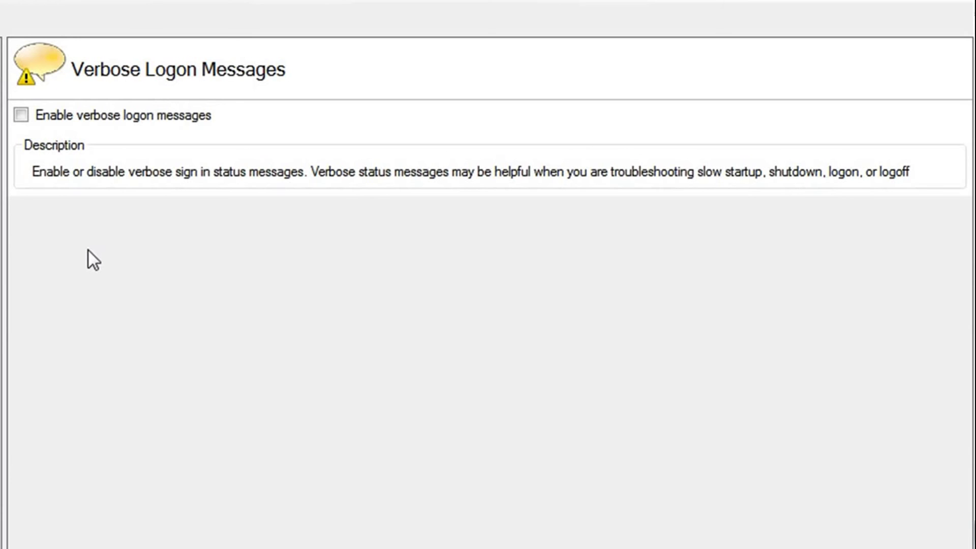
left_click(84, 124)
left_click(87, 121)
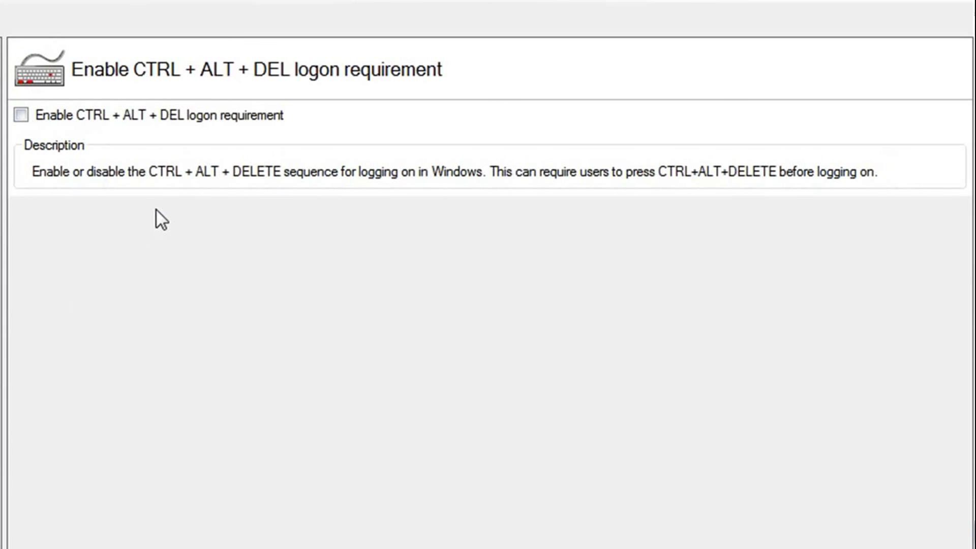
left_click(78, 120)
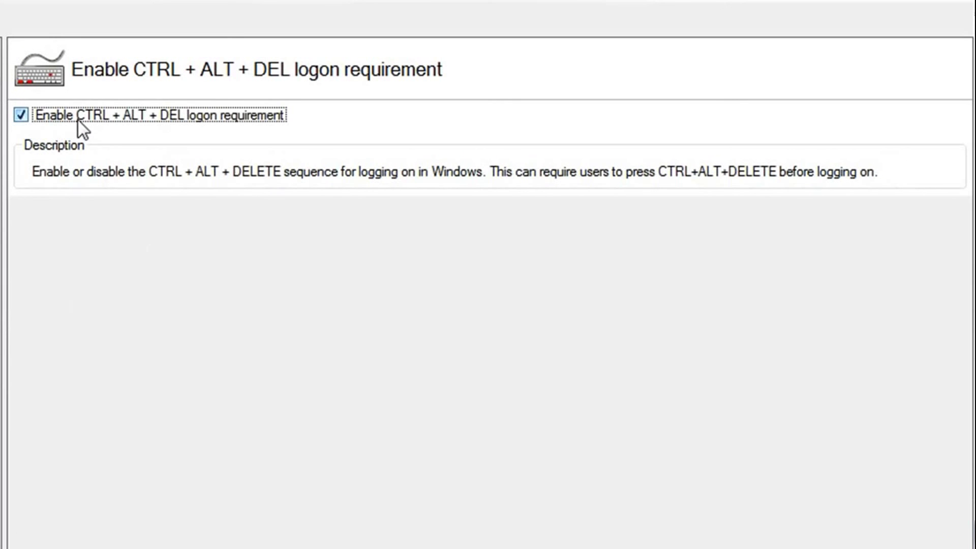
left_click(79, 121)
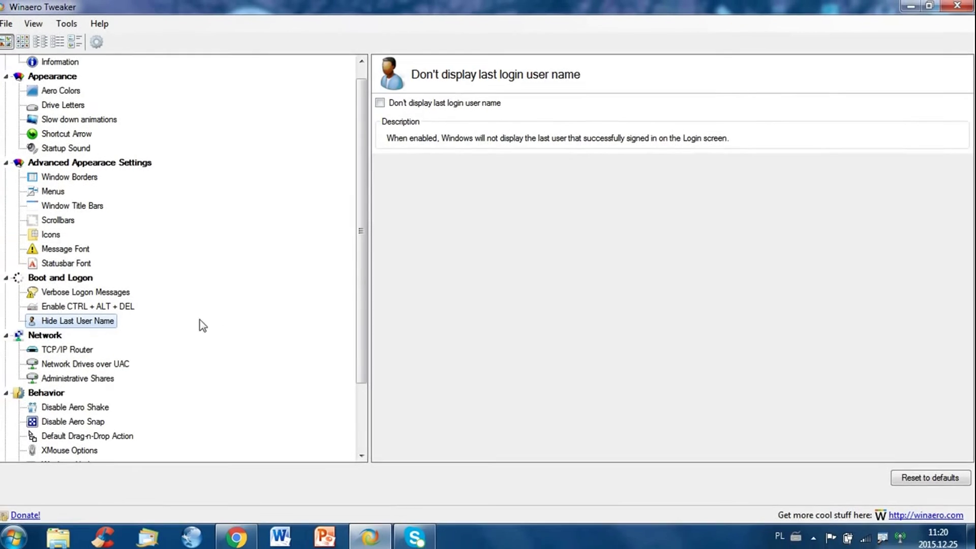
- Show the Network tweaks and look at the TCP/IP Router setting
left_click(45, 338)
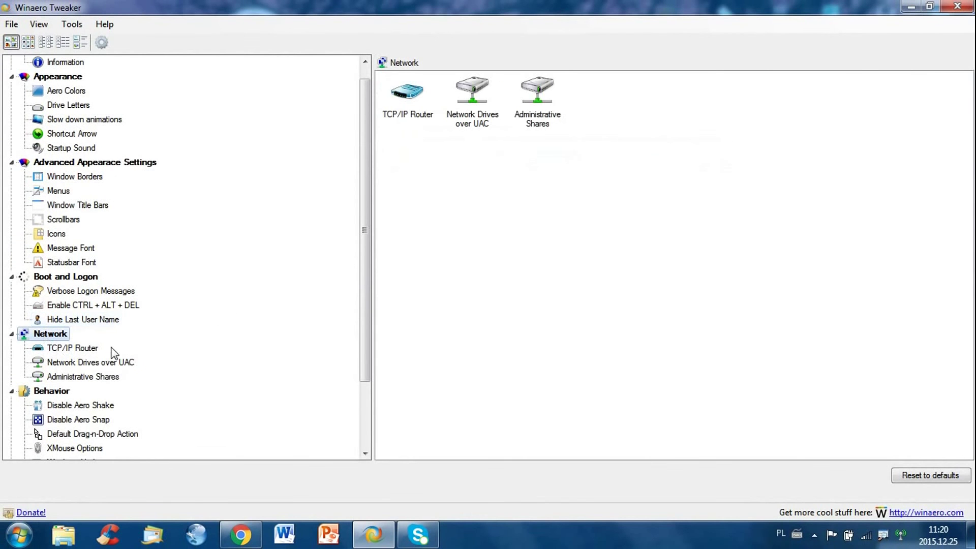
double_click(407, 94)
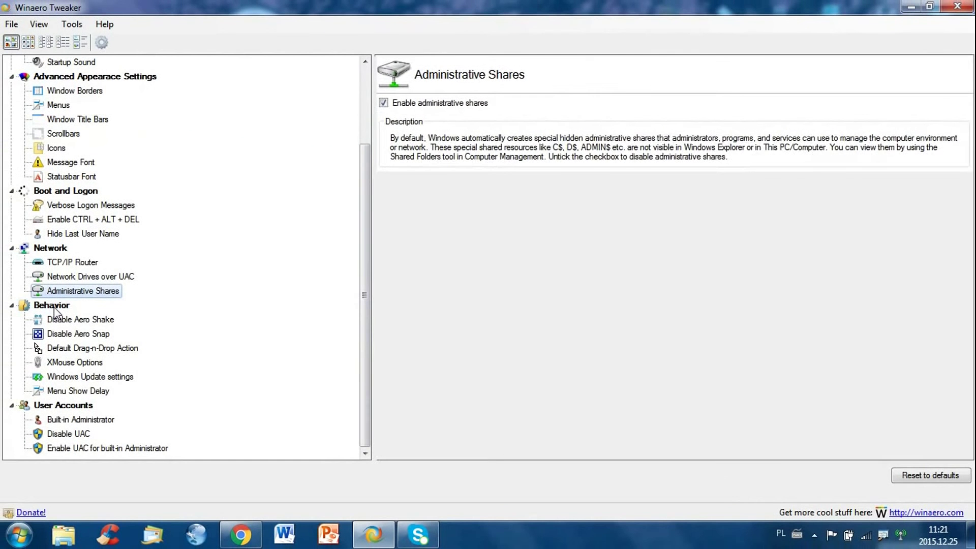
- Show the Behavior tweaks, view the Aero Shake setting and try the Disable Aero Snap option
left_click(54, 306)
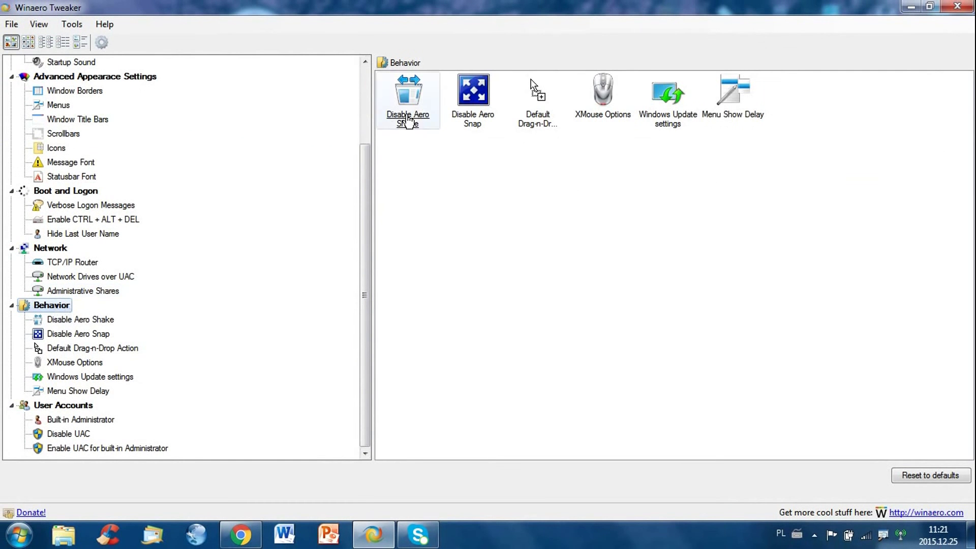
left_click(396, 122)
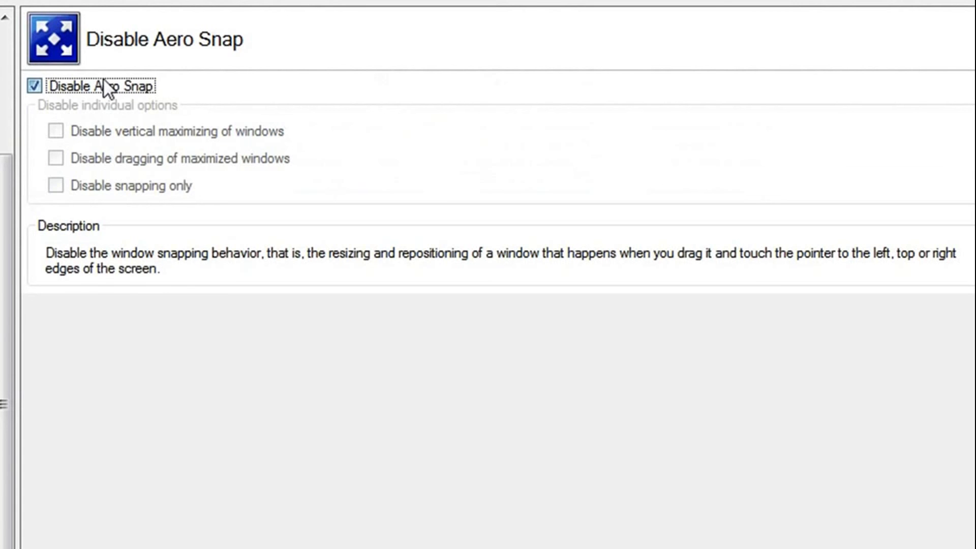
left_click(104, 82)
left_click(108, 83)
- Look through the Default Drag-n-Drop Action, XMouse Options, Windows Update and Menu Show Delay settings
key("Down")
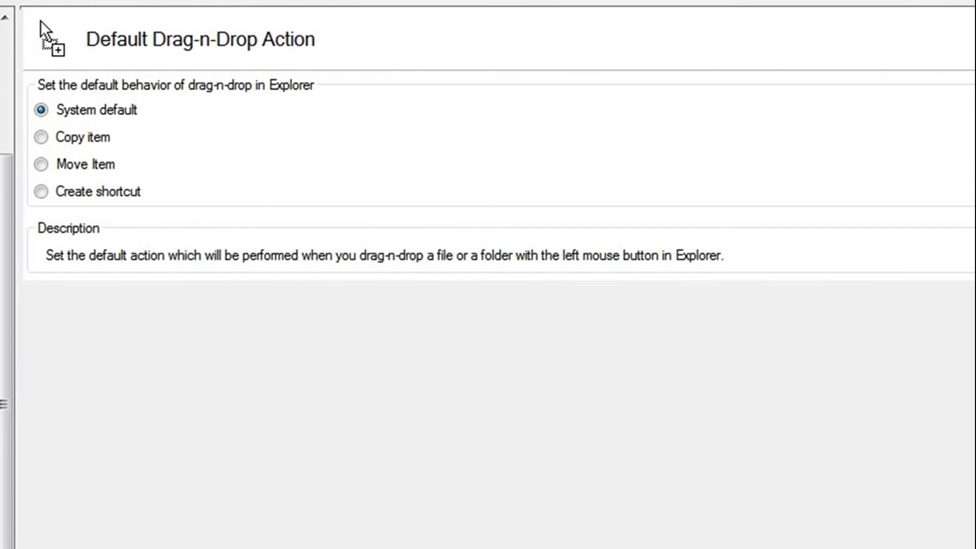
key("Down")
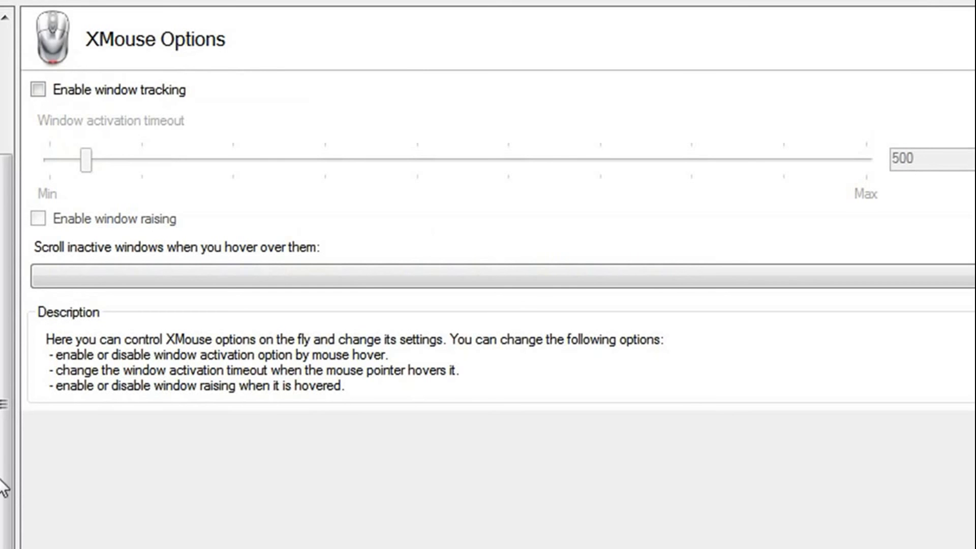
key("Down")
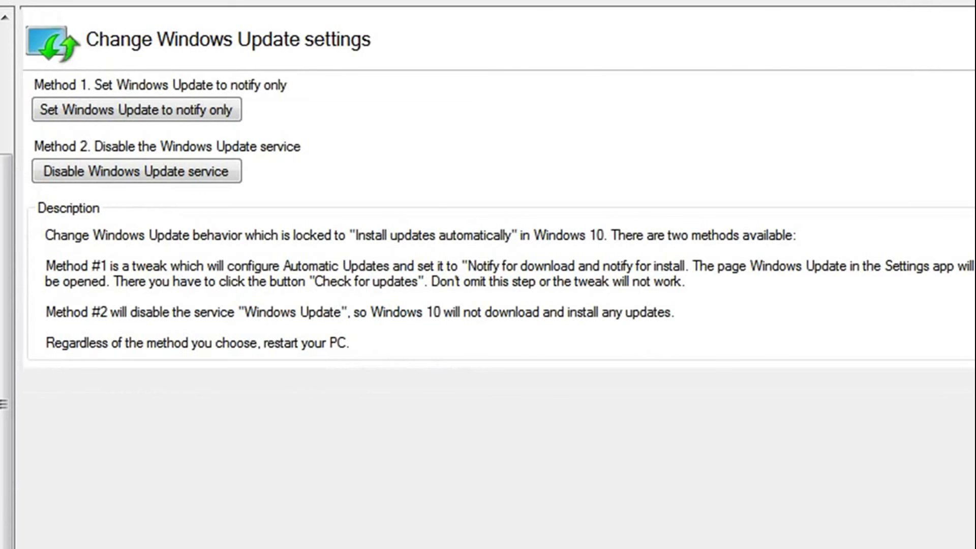
key("Down")
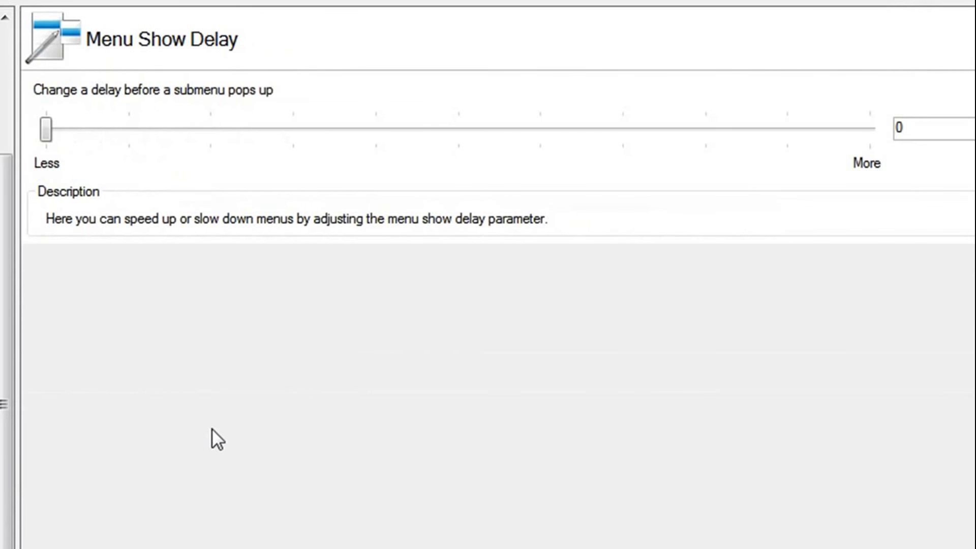
- Look at the User Accounts tweaks and open the Built-in Administrator account settings
left_click(68, 423)
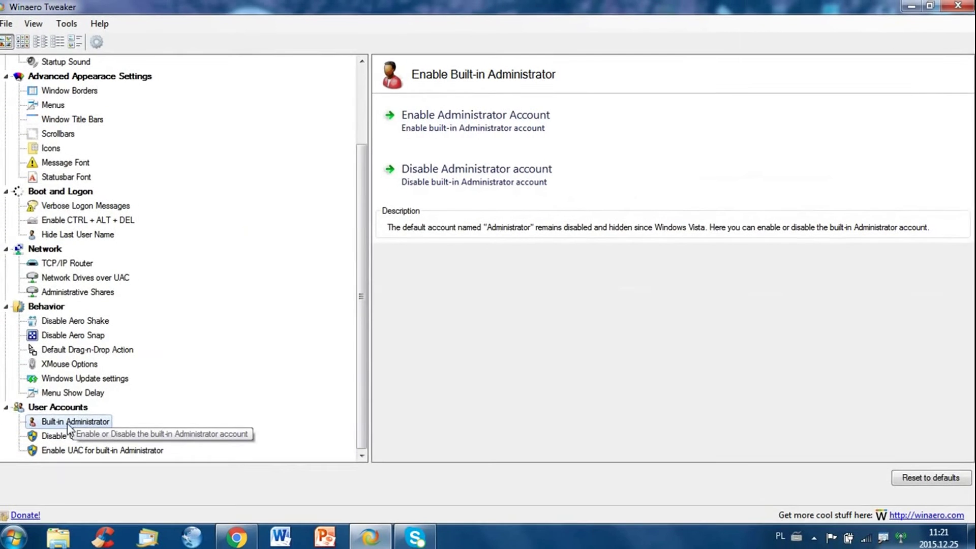
left_click(73, 410)
left_click(75, 420)
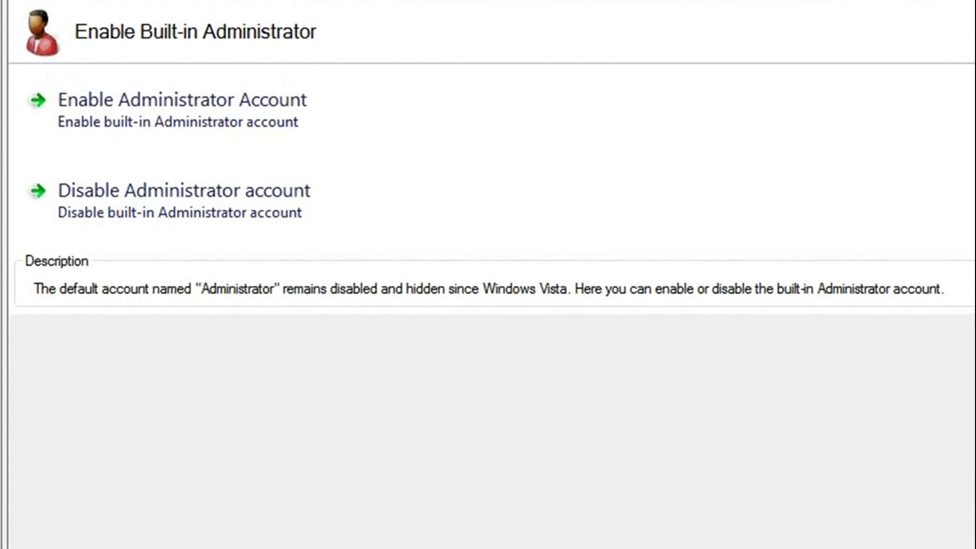
- View the Disable UAC settings and the option to enable UAC for the built-in Administrator
key("Down")
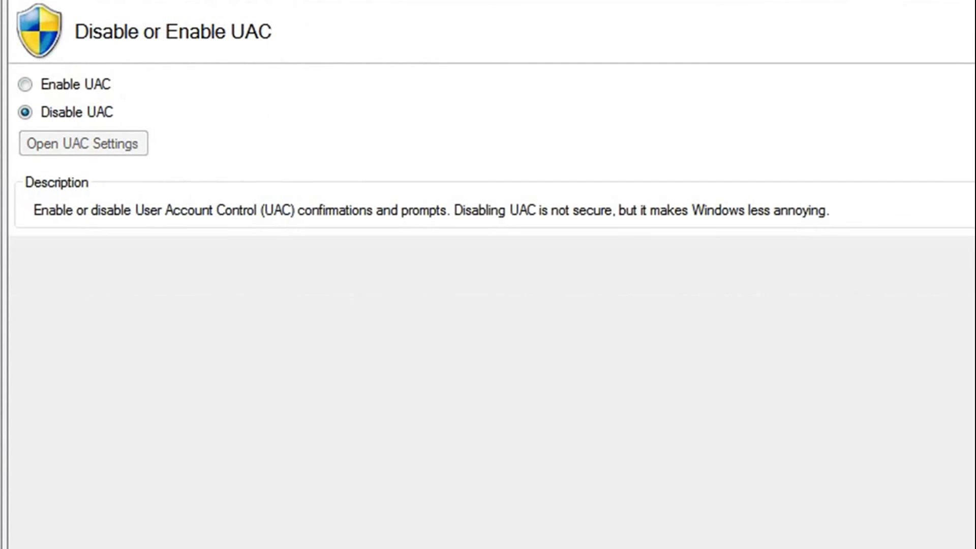
key("Down")
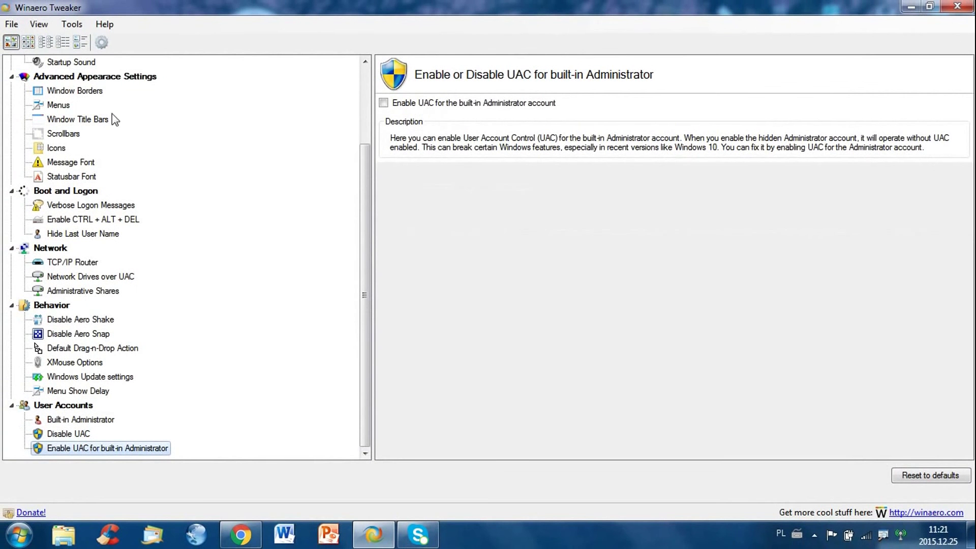
- Show the program's About information with the system details, and look over the available display modes and file commands
left_click(80, 20)
mouse_move(103, 23)
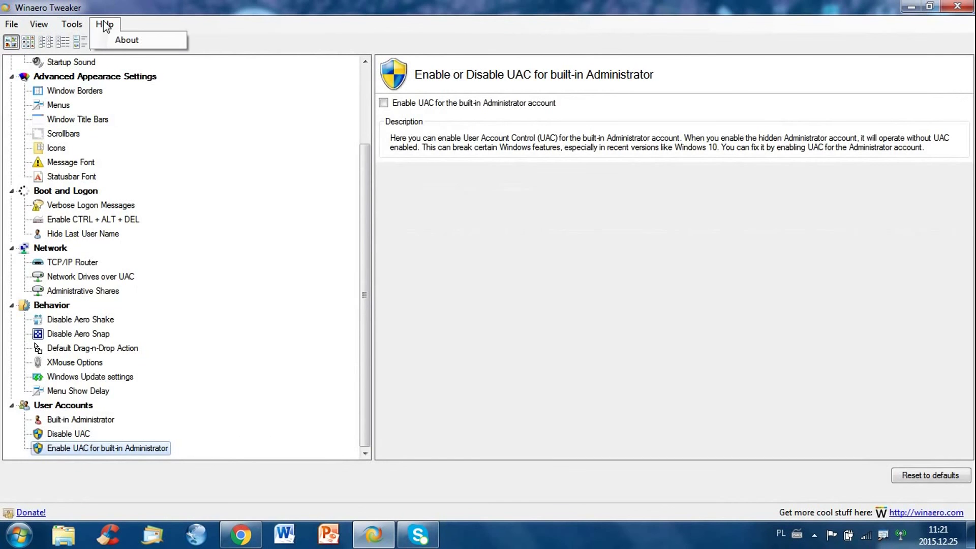
left_click(126, 40)
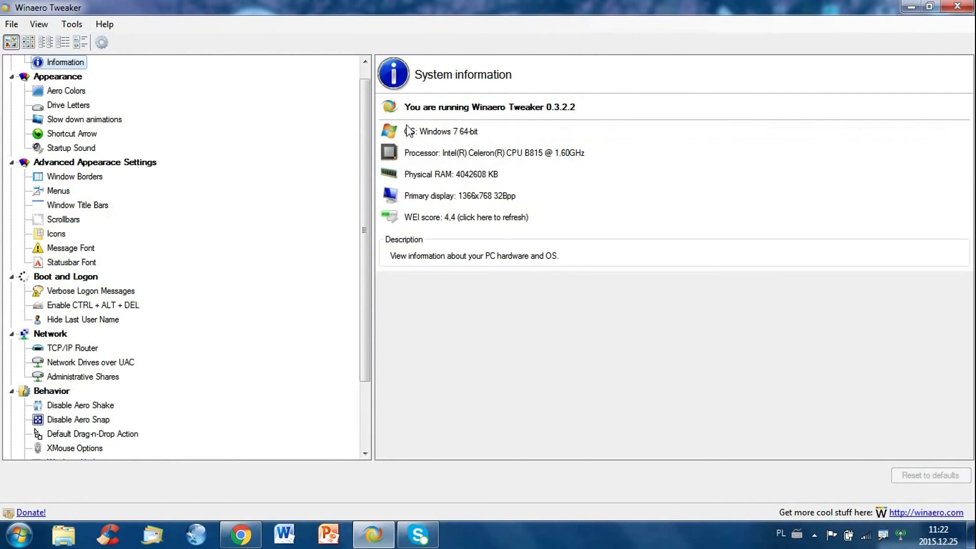
left_click(38, 25)
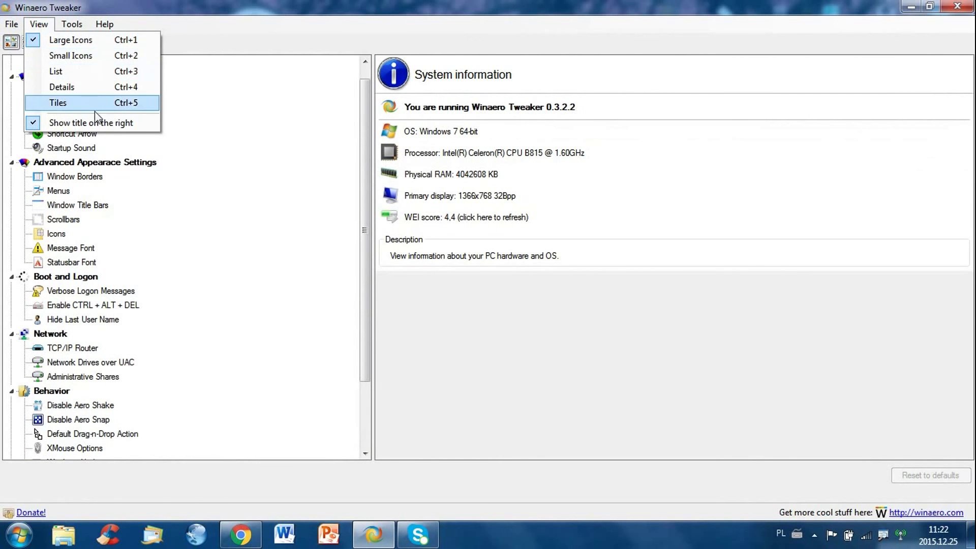
mouse_move(11, 24)
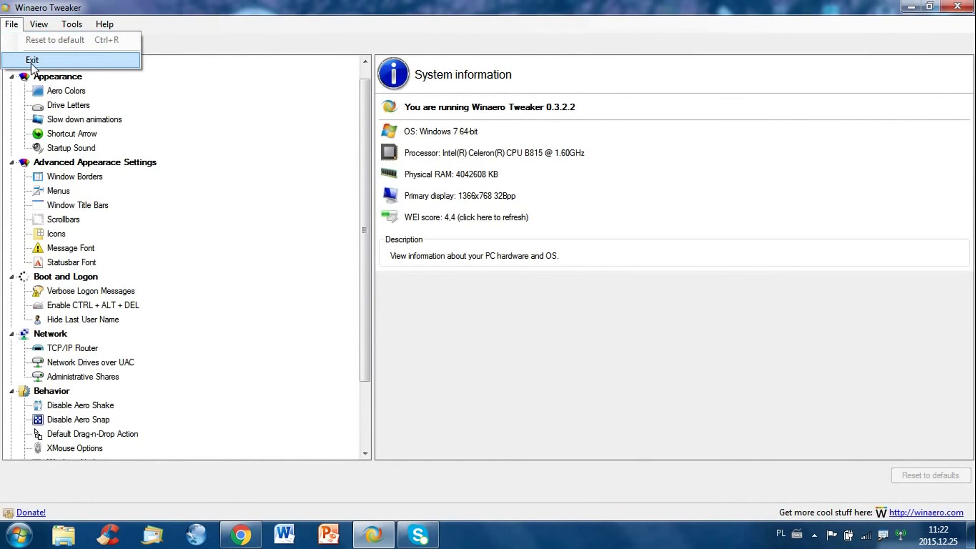